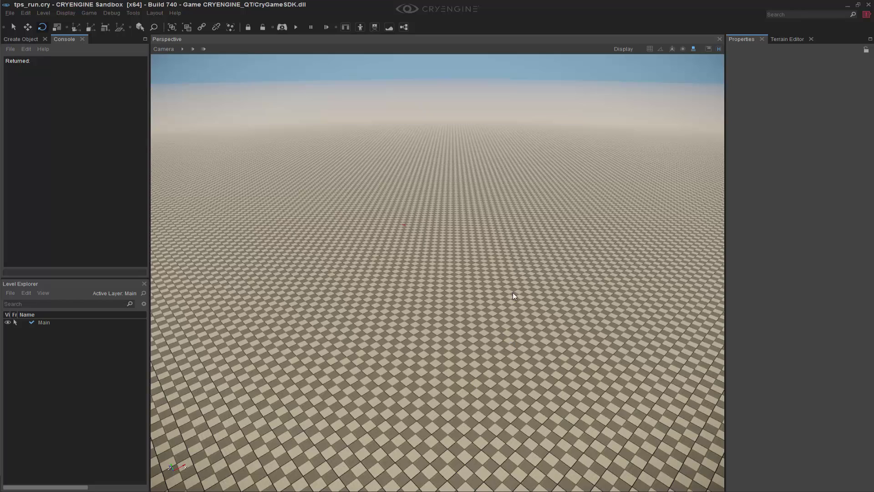
# - Set the console variable ai_DebugTacticalPoints to 1
pyautogui.press('s')
pyautogui.moveTo(513, 292); pyautogui.dragTo(543, 372, button='right')
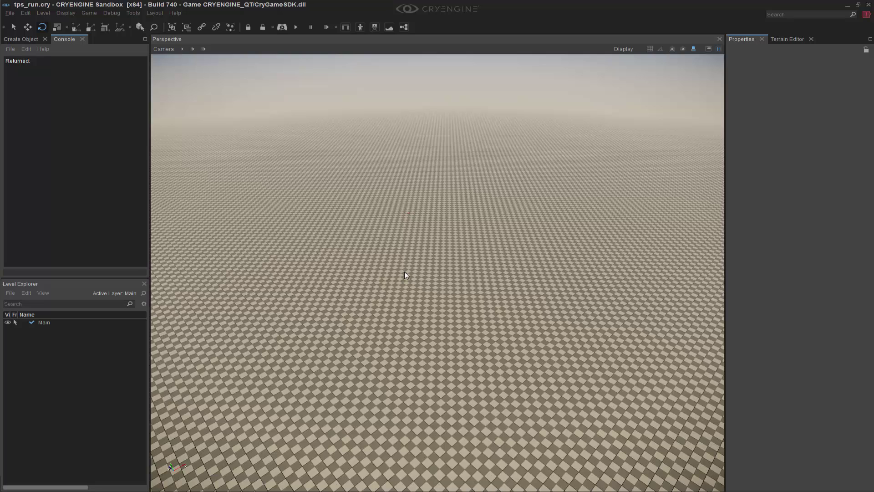
pyautogui.write('ai_')
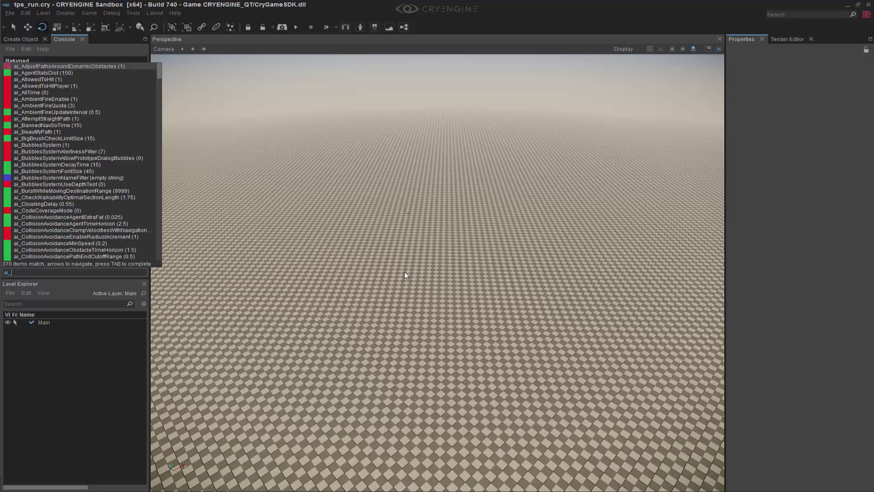
pyautogui.write('debugtacticalPoints')
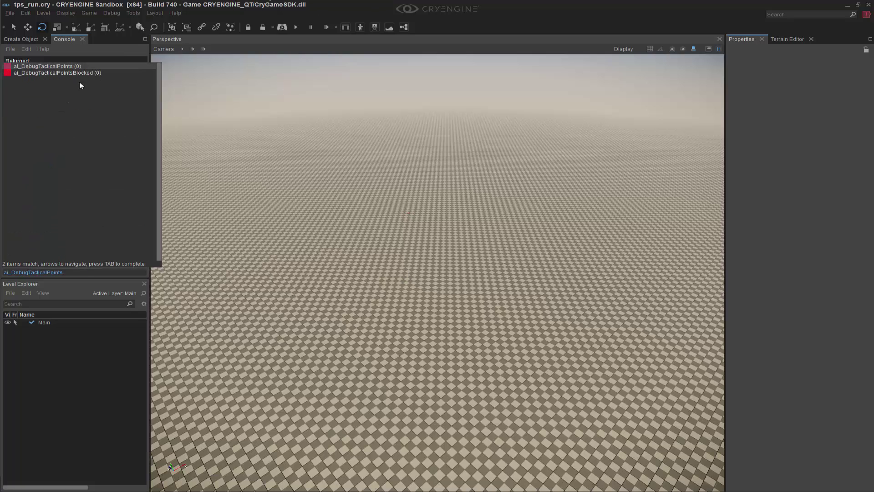
pyautogui.press('Tab')
pyautogui.write('1')
pyautogui.press('Return')
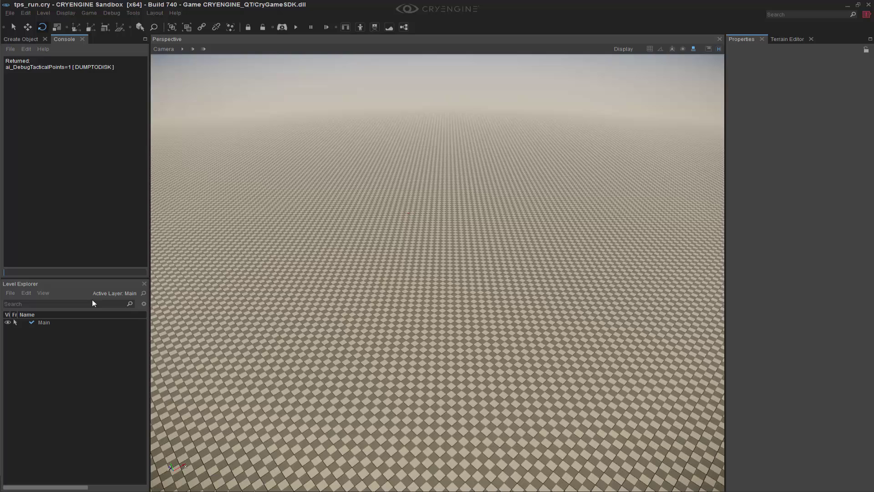
# - Set the console variable ai_DebugTacticalPointsBlocked to 1
pyautogui.write('ai')
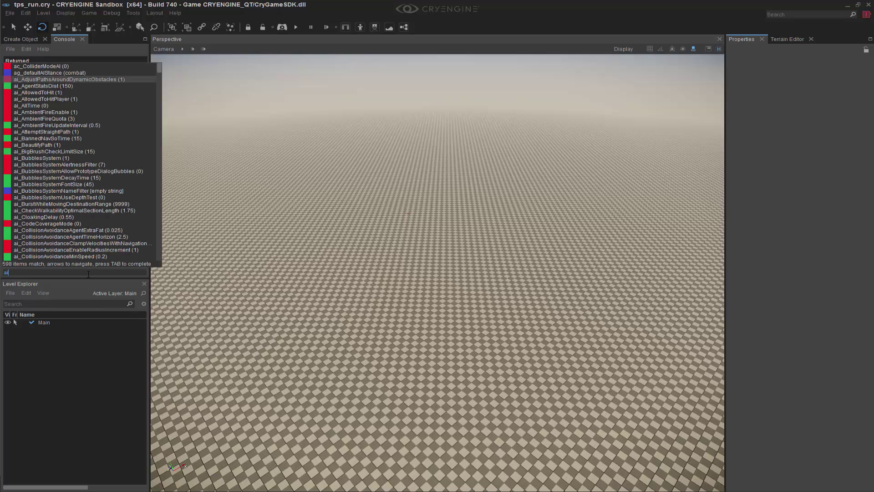
pyautogui.write('_debugtact')
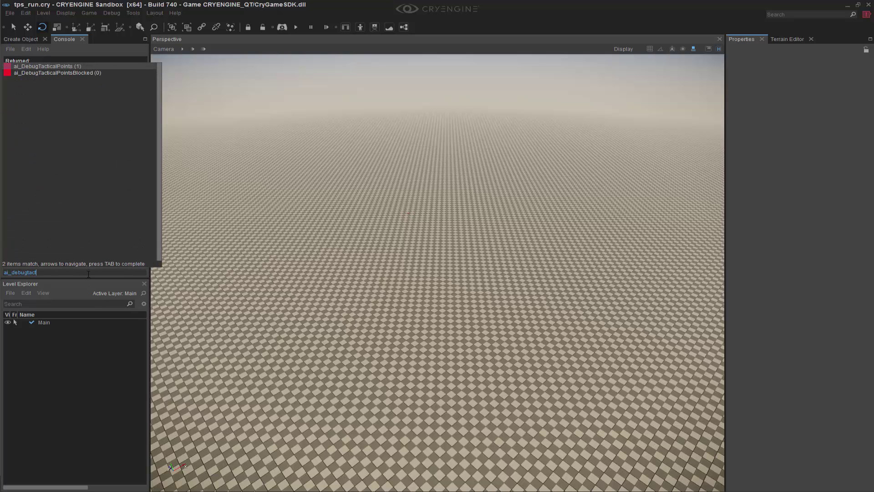
pyautogui.click(70, 72)
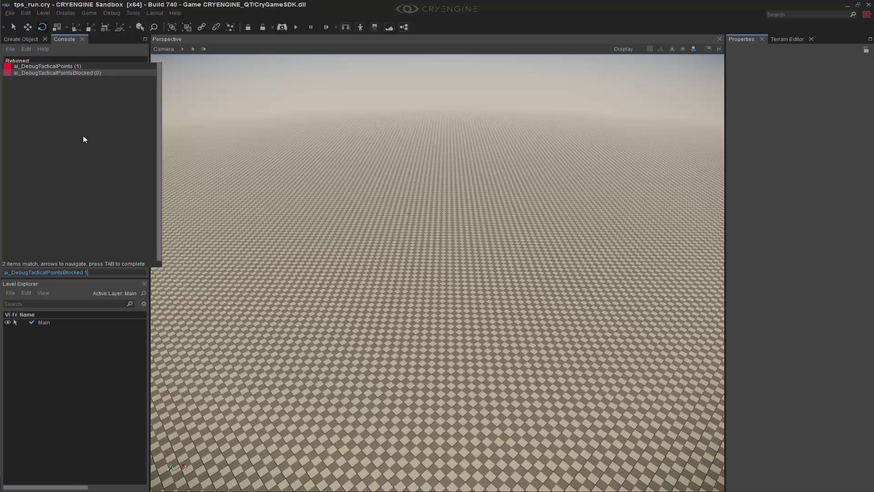
pyautogui.write('1')
pyautogui.press('Return')
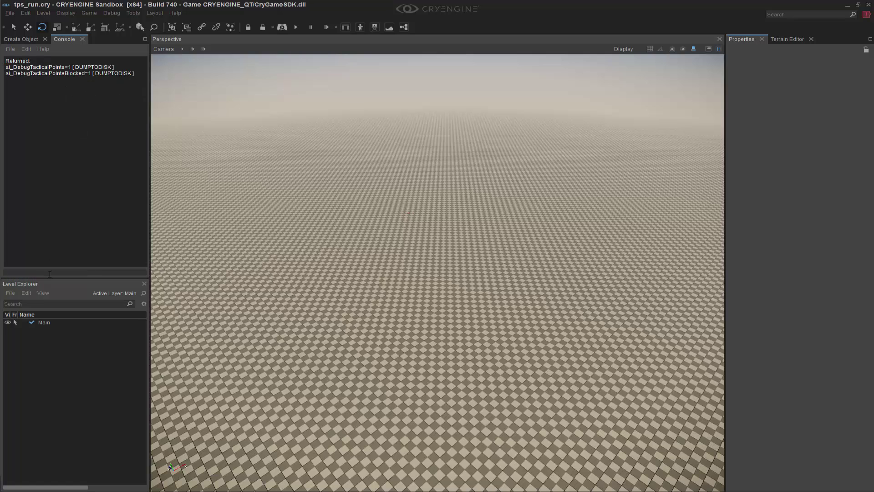
# - Set the console variable ai_TacticalPointsDebugTime to 60
pyautogui.write('ai_tactical')
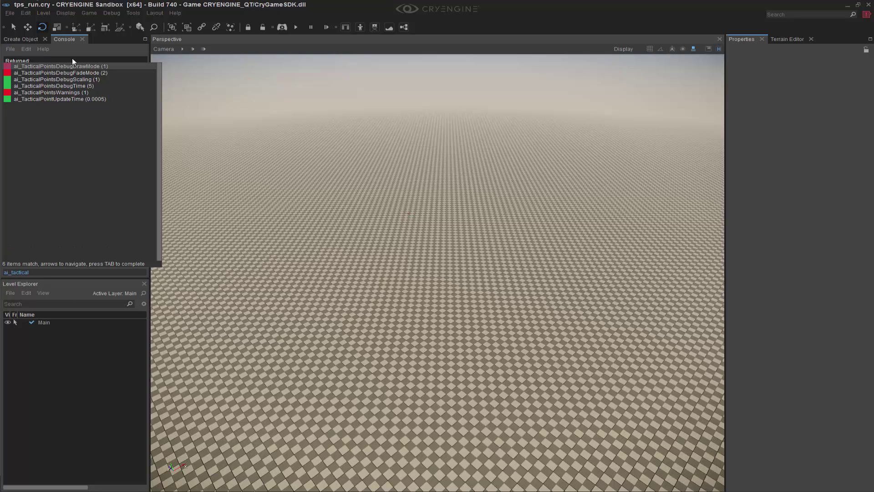
pyautogui.click(79, 85)
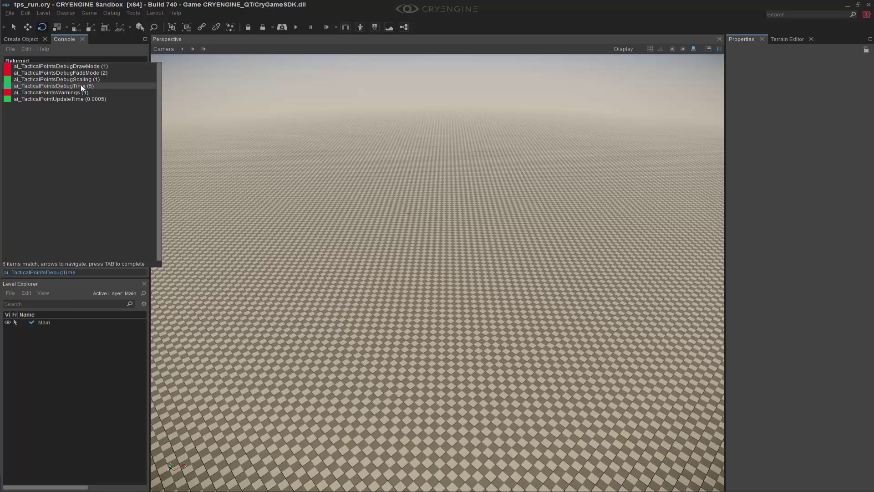
pyautogui.write('60')
pyautogui.press('Return')
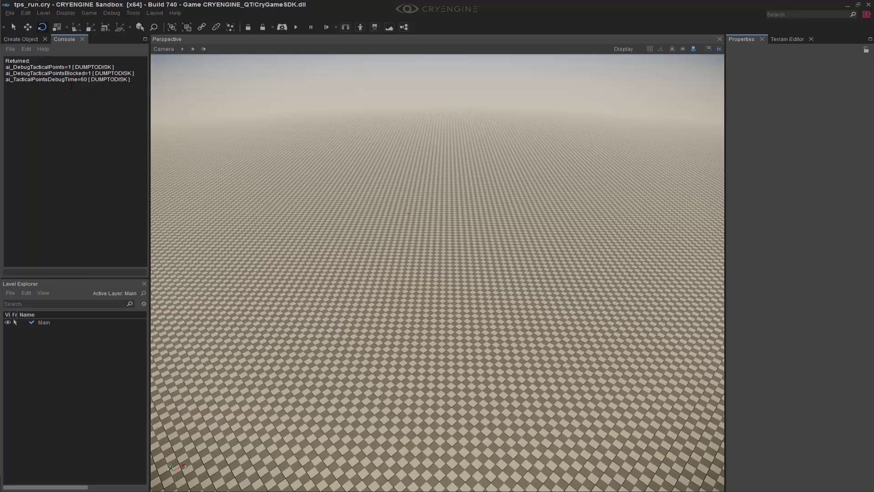
# - Create an AI Navigation Area as a large four-cornered shape on the terrain and deselect it
pyautogui.moveTo(388, 220); pyautogui.dragTo(504, 296, button='right')
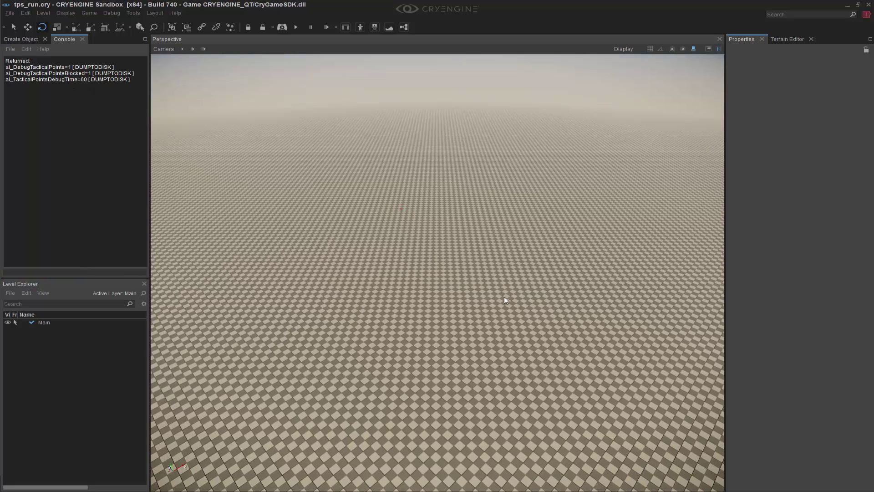
pyautogui.click(16, 38)
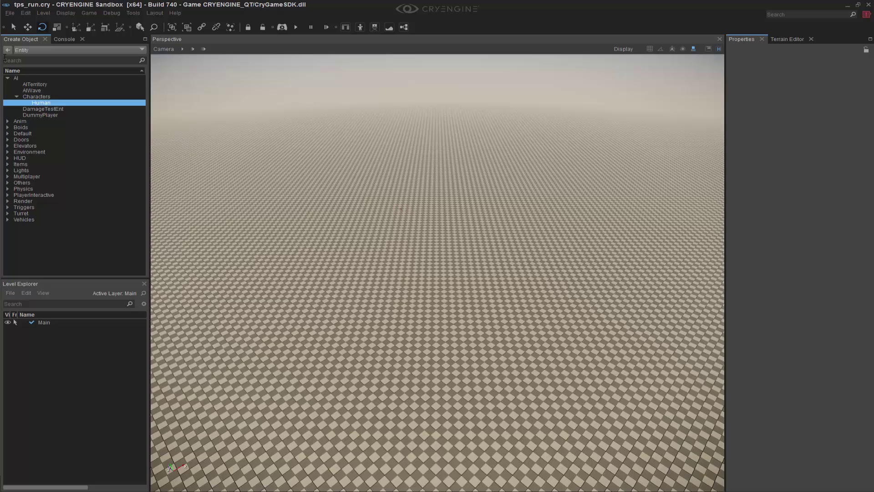
pyautogui.click(7, 49)
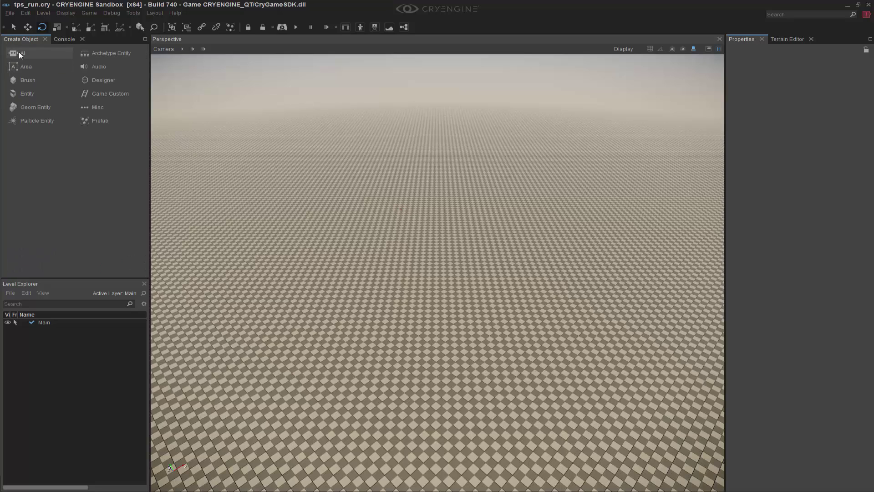
pyautogui.click(19, 51)
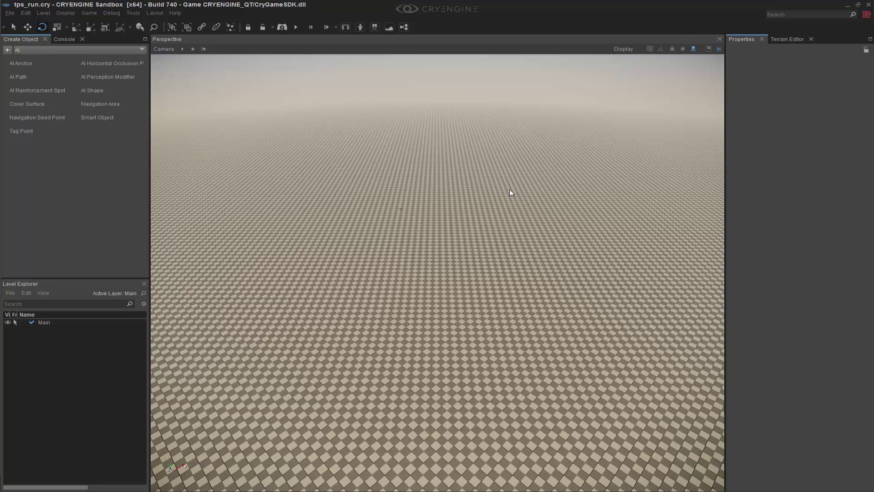
pyautogui.click(113, 103)
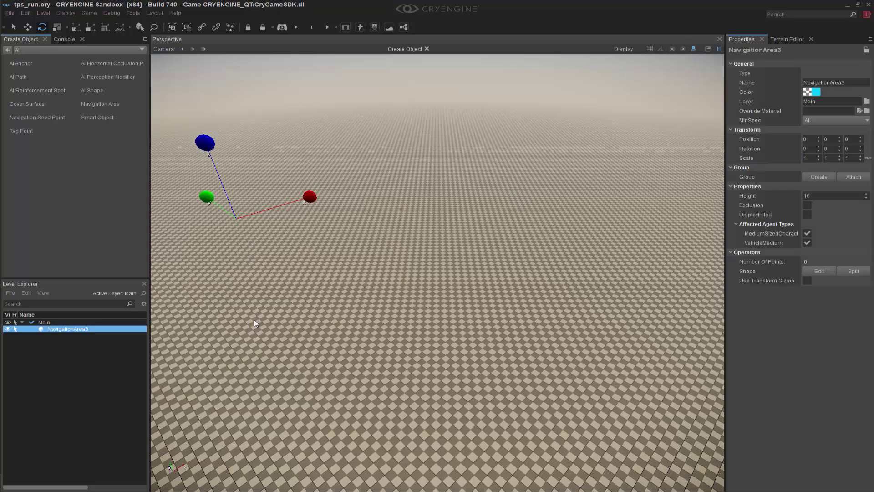
pyautogui.click(245, 348)
pyautogui.click(288, 169)
pyautogui.click(569, 130)
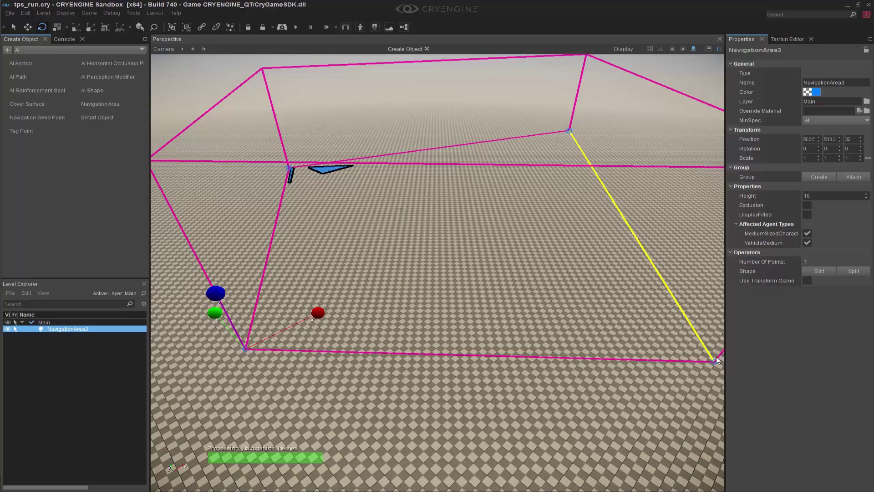
pyautogui.click(689, 314)
pyautogui.moveTo(665, 320); pyautogui.dragTo(692, 307, button='right')
pyautogui.press('w')
pyautogui.moveTo(505, 287); pyautogui.dragTo(537, 275, button='right')
pyautogui.click(498, 293)
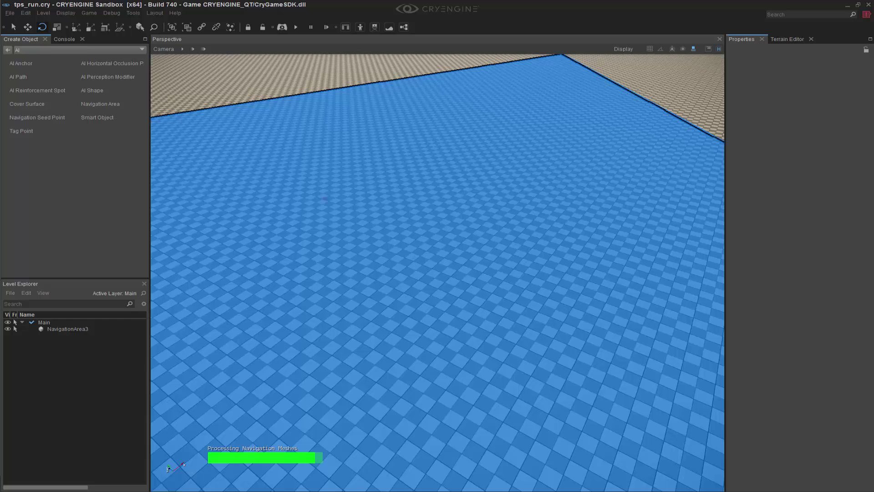
# - Place a Designer Box inside the navigation area and scale it to about 2.52 along its X axis
pyautogui.click(7, 50)
pyautogui.click(98, 81)
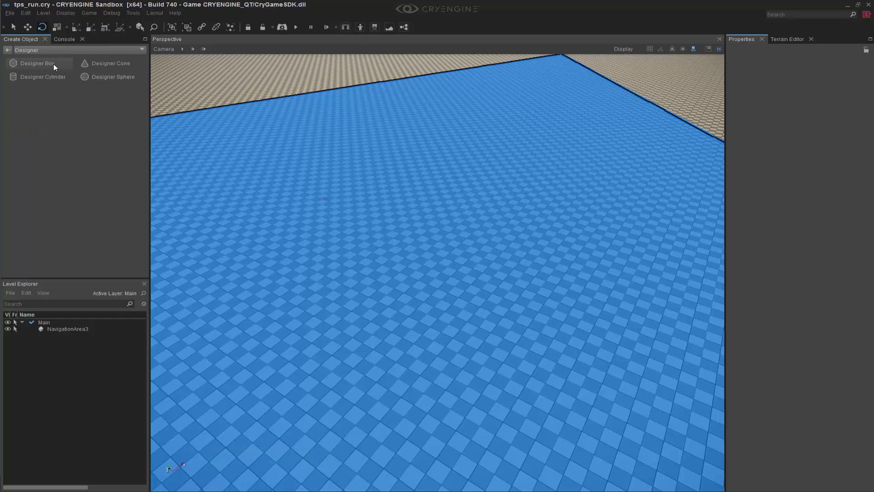
pyautogui.click(38, 63)
pyautogui.click(382, 277)
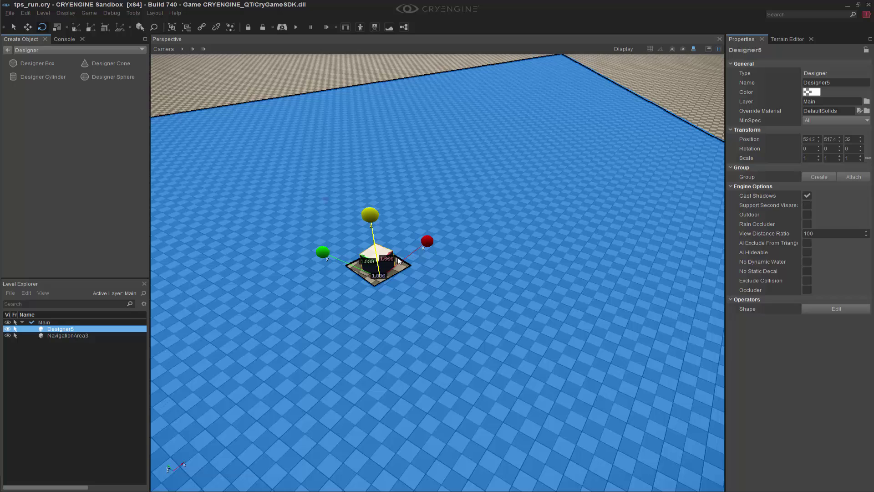
pyautogui.press('3')
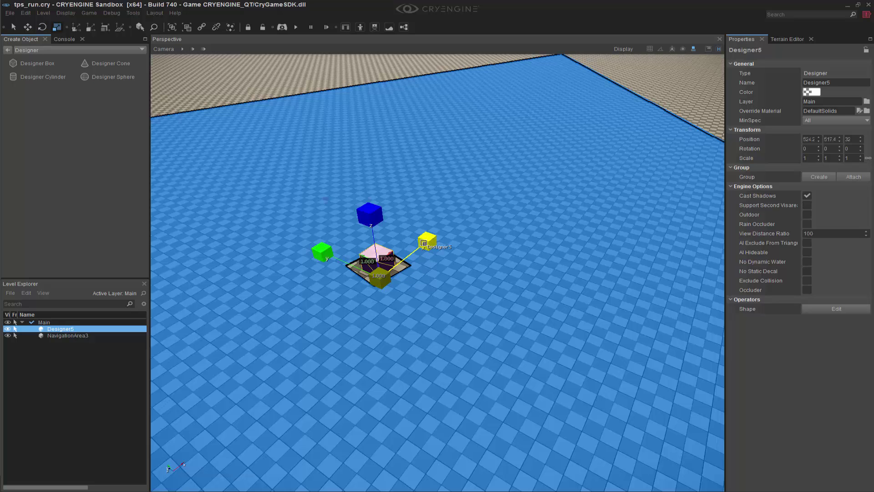
pyautogui.moveTo(421, 241); pyautogui.dragTo(485, 181)
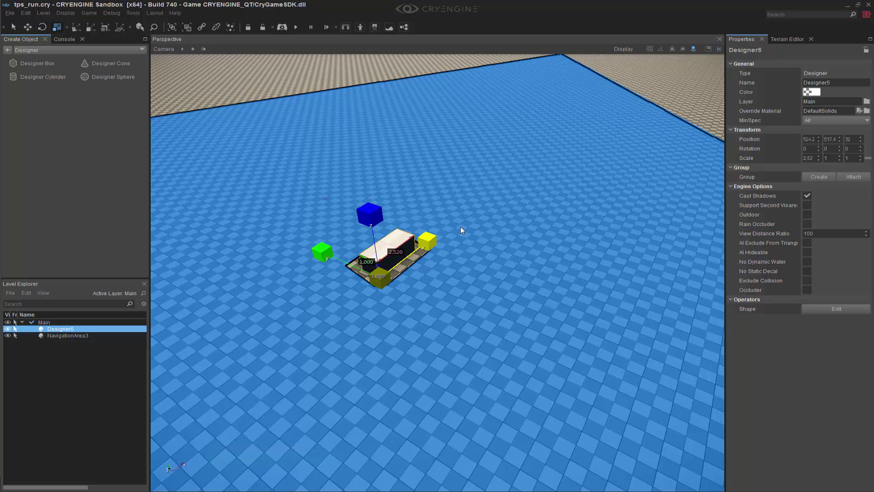
# - Clone the stretched box, place the copy about 7 m farther along the X axis, and deselect it
pyautogui.press('1')
pyautogui.keyDown('shift'); pyautogui.moveTo(418, 246); pyautogui.dragTo(465, 209); pyautogui.keyUp('shift')
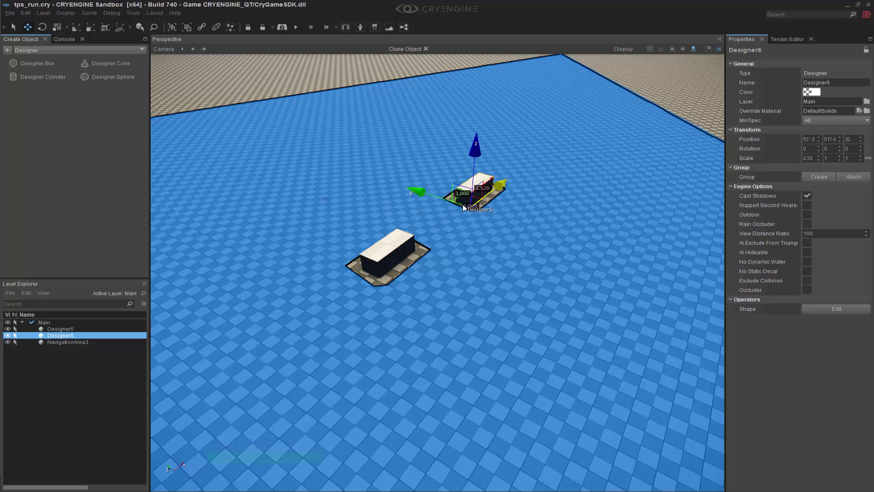
pyautogui.press('d')
pyautogui.moveTo(489, 258); pyautogui.dragTo(400, 254, button='right')
pyautogui.press('w')
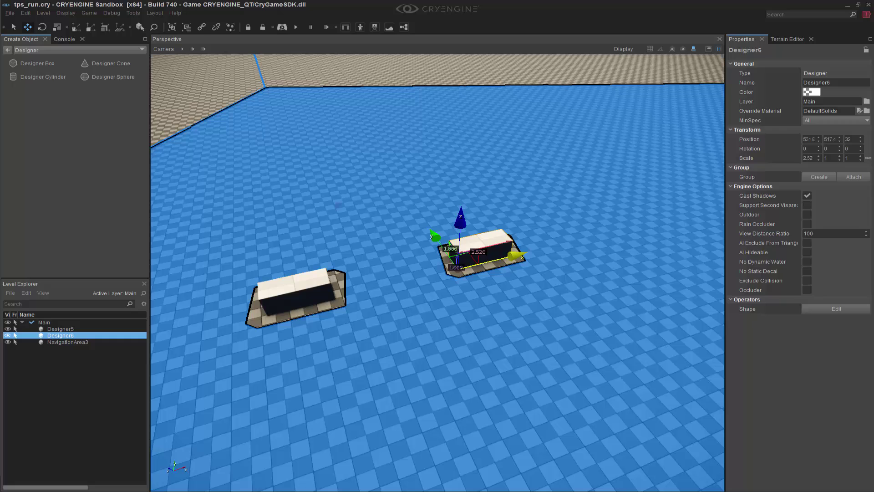
pyautogui.click(487, 365)
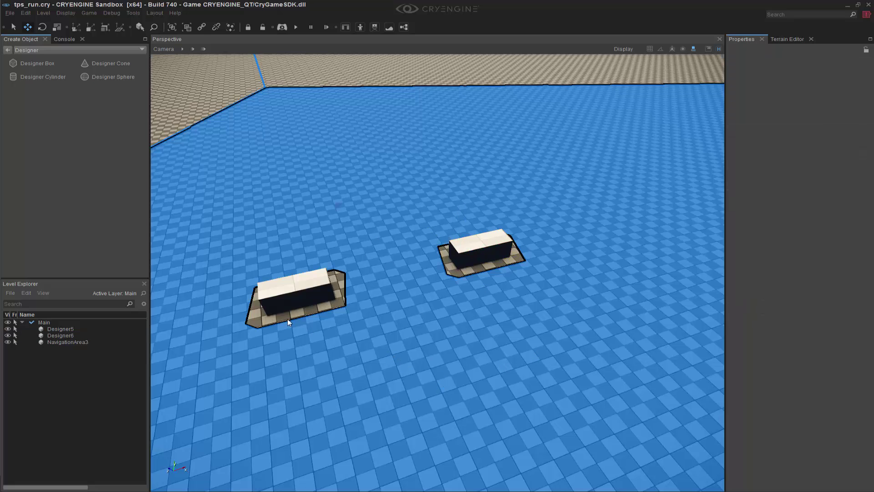
pyautogui.moveTo(395, 324); pyautogui.dragTo(403, 326, button='middle')
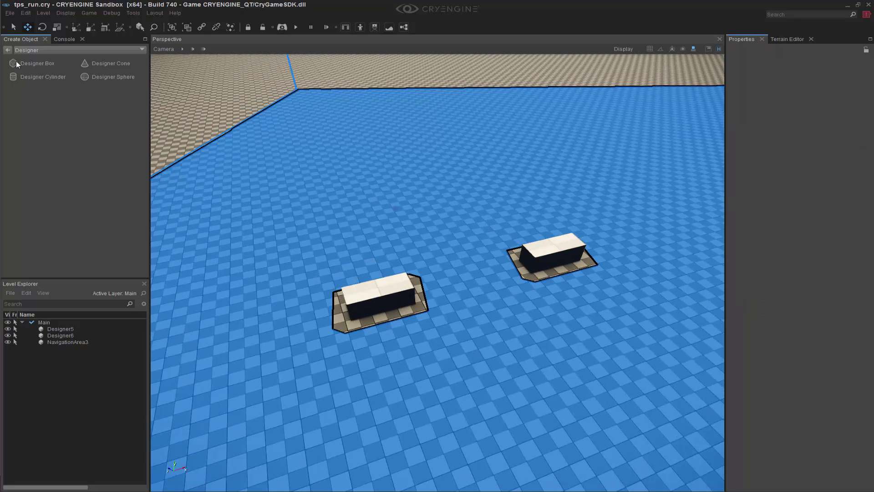
# - Place an AI Cover Surface beside the first box's long side and rotate it about Z to face the box
pyautogui.click(8, 50)
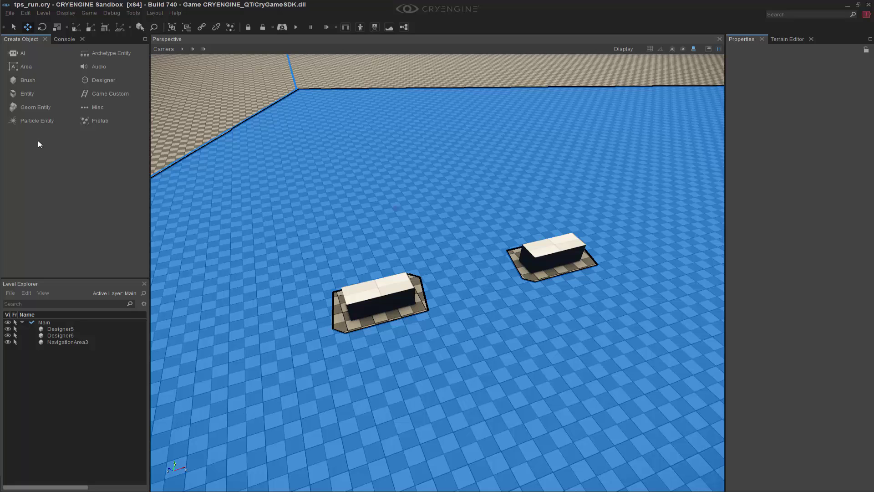
pyautogui.click(31, 53)
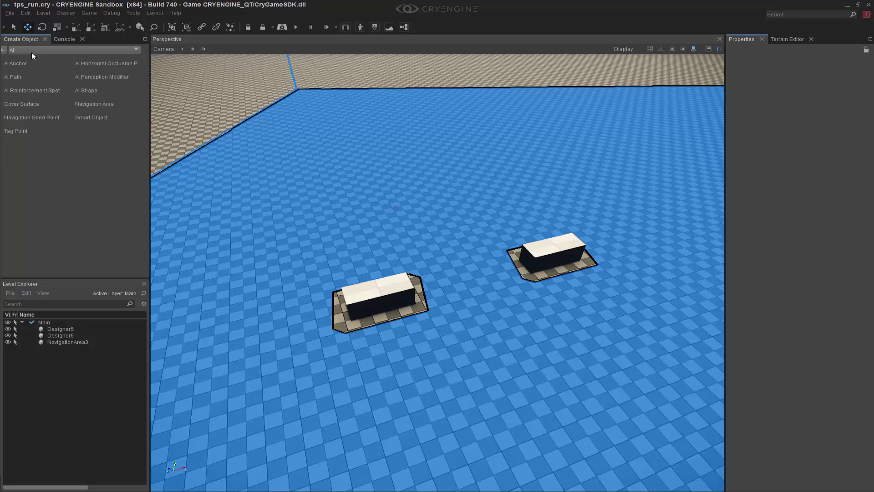
pyautogui.click(44, 101)
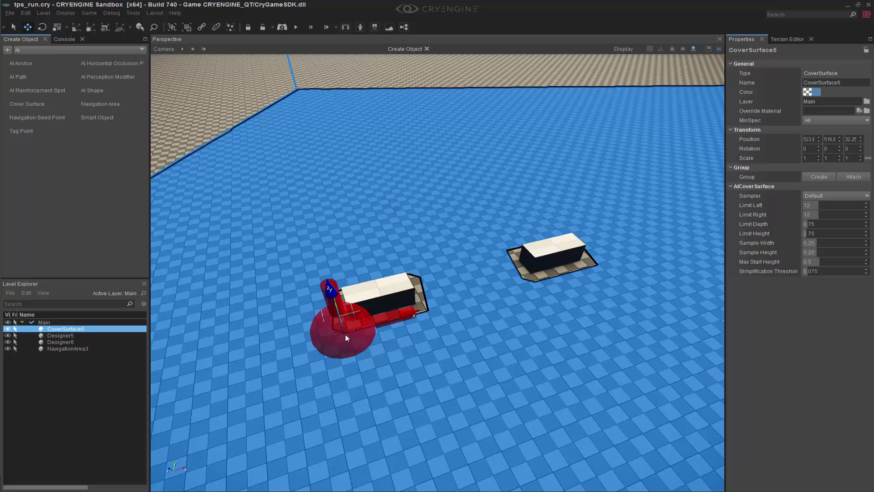
pyautogui.click(351, 337)
pyautogui.press('3')
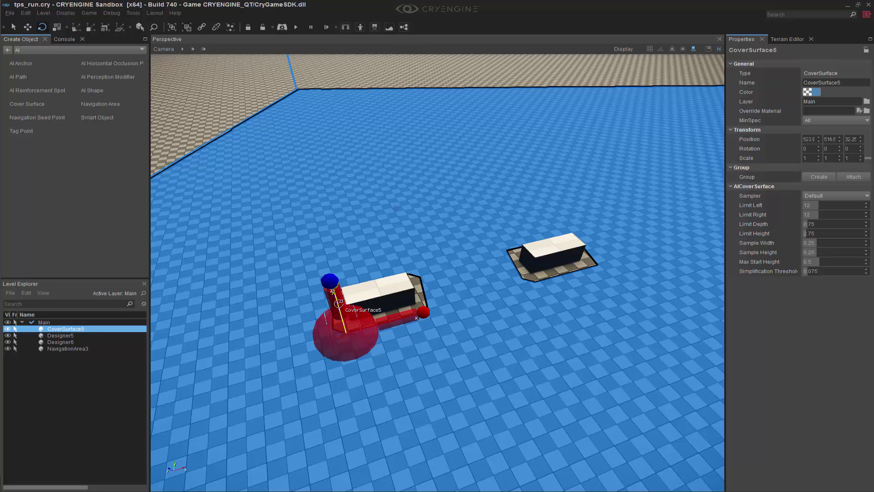
pyautogui.moveTo(335, 299); pyautogui.dragTo(332, 289)
pyautogui.hotkey('ctrl', 'z')
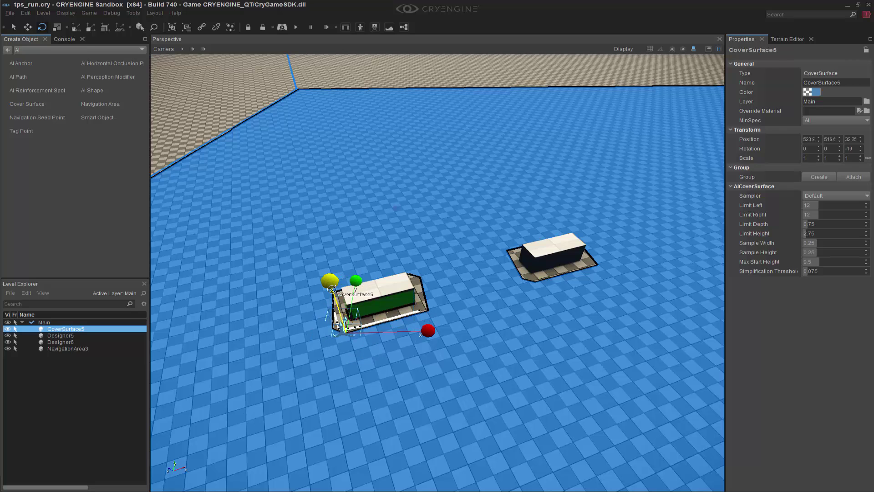
# - Clone the cover surface along X to the matching side of the second box and deselect it
pyautogui.press('1')
pyautogui.moveTo(391, 319); pyautogui.dragTo(522, 271)
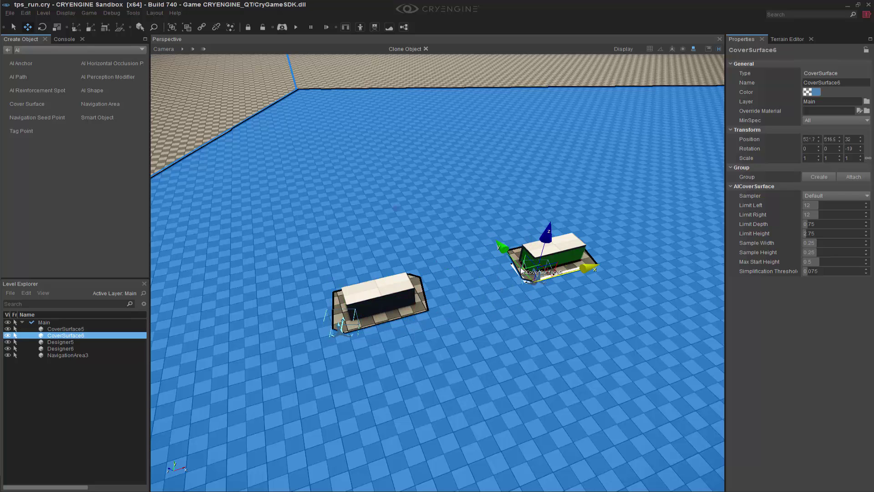
pyautogui.click(521, 271)
pyautogui.click(570, 375)
# - Place a Human AI character from the Characters entities inside the navigation area, in front of the second box
pyautogui.moveTo(570, 374); pyautogui.dragTo(540, 413, button='right')
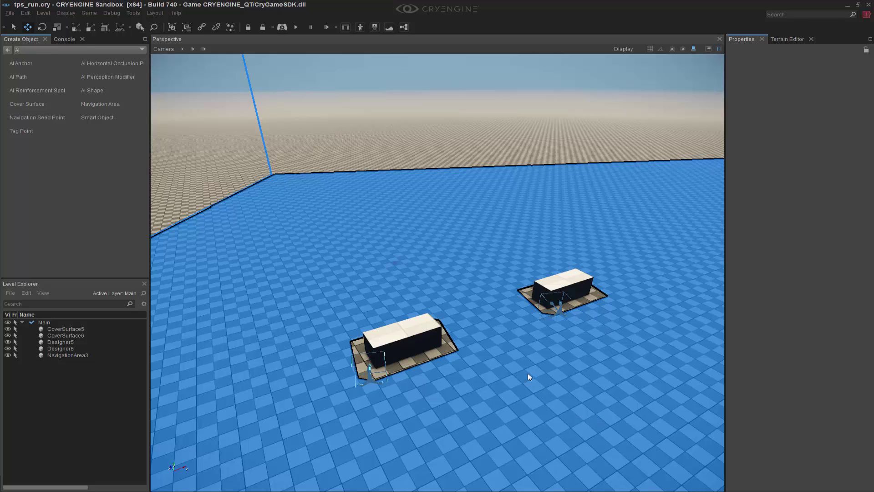
pyautogui.moveTo(528, 373); pyautogui.dragTo(528, 373, button='right')
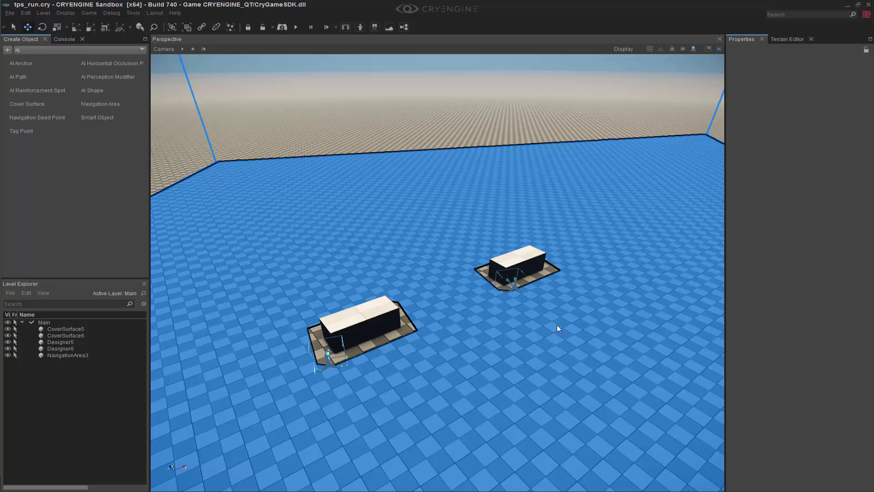
pyautogui.click(8, 50)
pyautogui.click(30, 89)
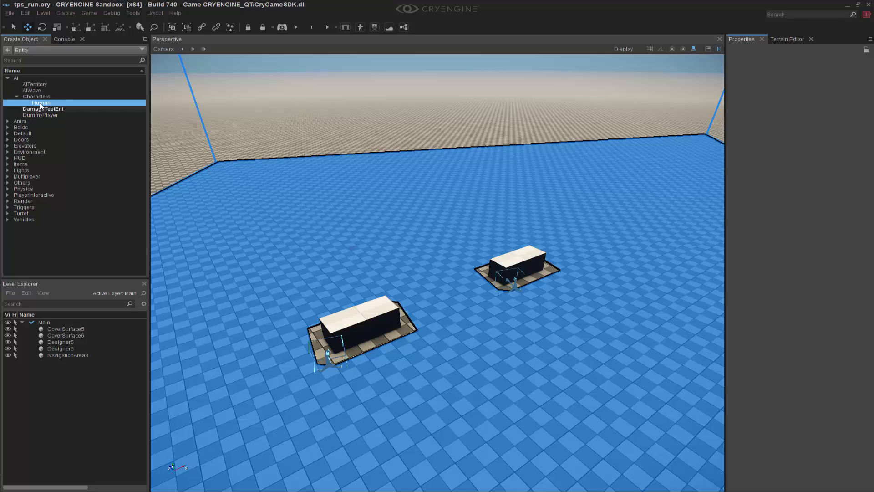
pyautogui.click(41, 103)
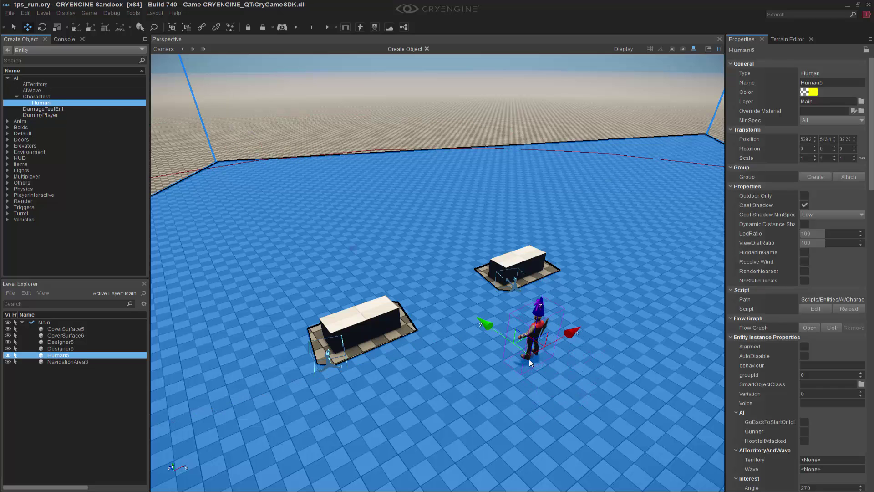
pyautogui.click(529, 359)
pyautogui.moveTo(524, 371); pyautogui.dragTo(525, 359, button='right')
pyautogui.click(279, 175)
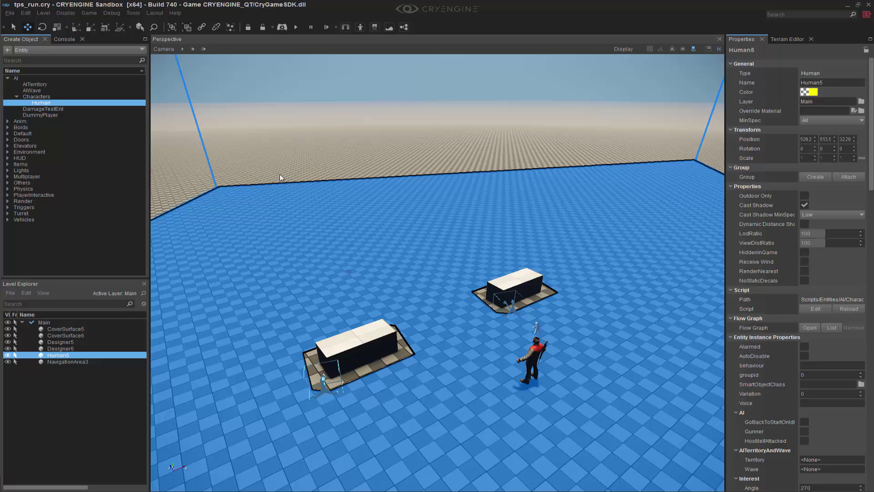
# - Place a second Human character behind the two boxes and rotate it about Z to face them
pyautogui.click(41, 103)
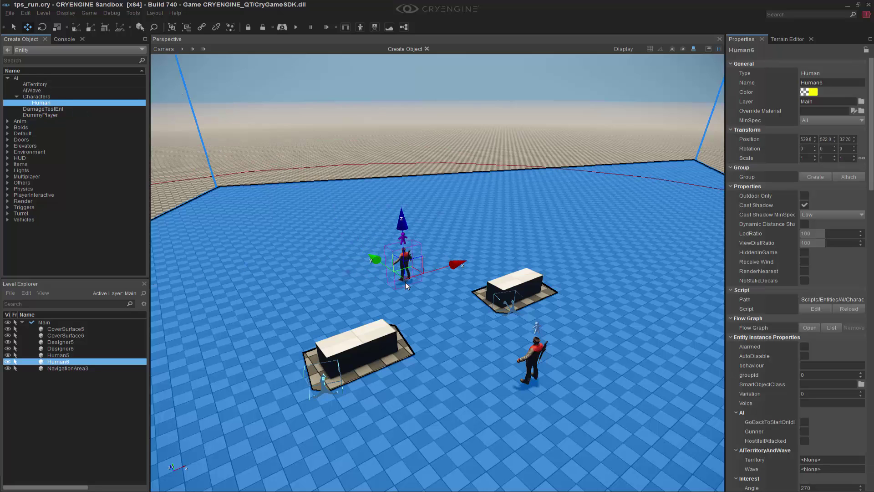
pyautogui.click(405, 282)
pyautogui.press('3')
pyautogui.moveTo(403, 233); pyautogui.dragTo(595, 307)
# - Set the second human's Faction to Players, change its equipment pack, and deselect the character
pyautogui.moveTo(872, 160); pyautogui.dragTo(872, 308)
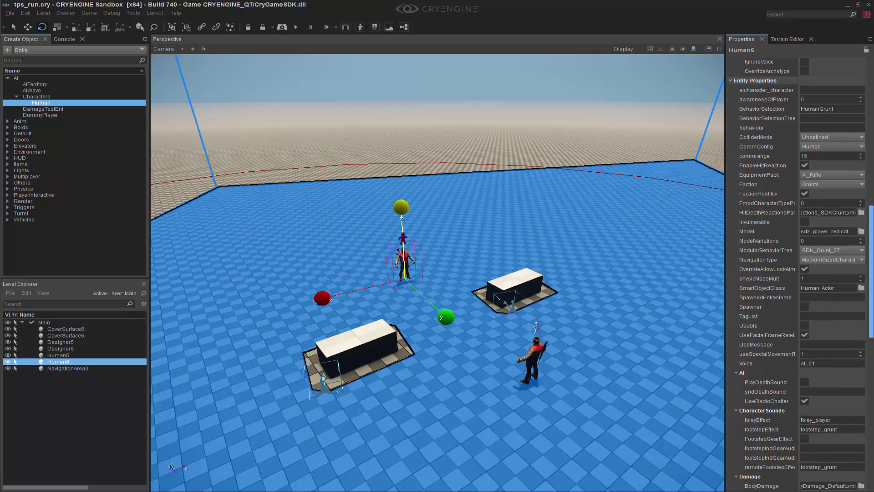
pyautogui.click(813, 184)
pyautogui.click(813, 158)
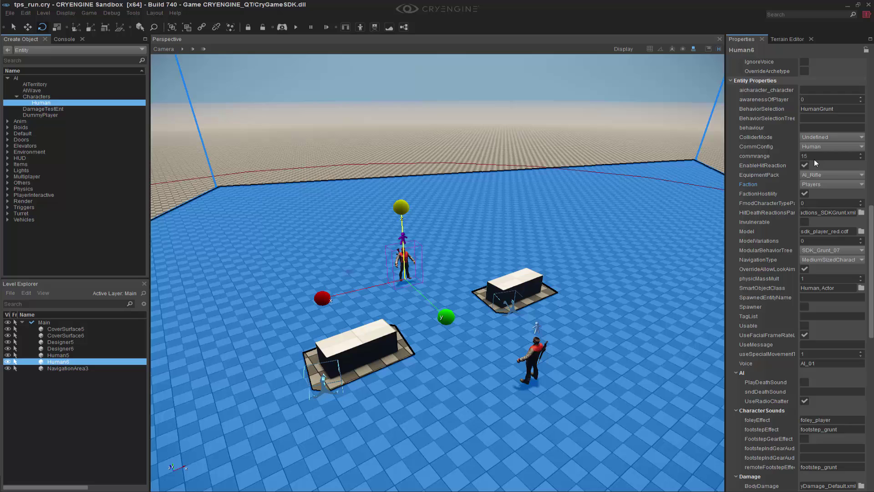
pyautogui.click(820, 175)
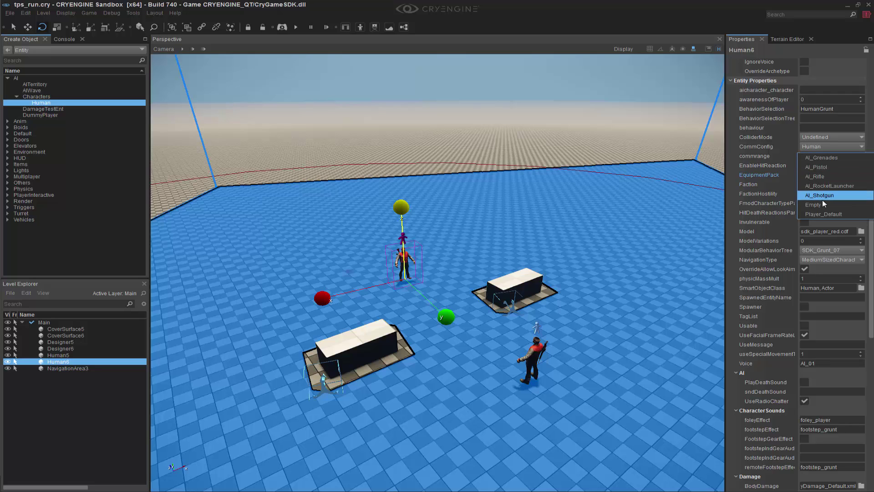
pyautogui.click(822, 201)
pyautogui.click(664, 215)
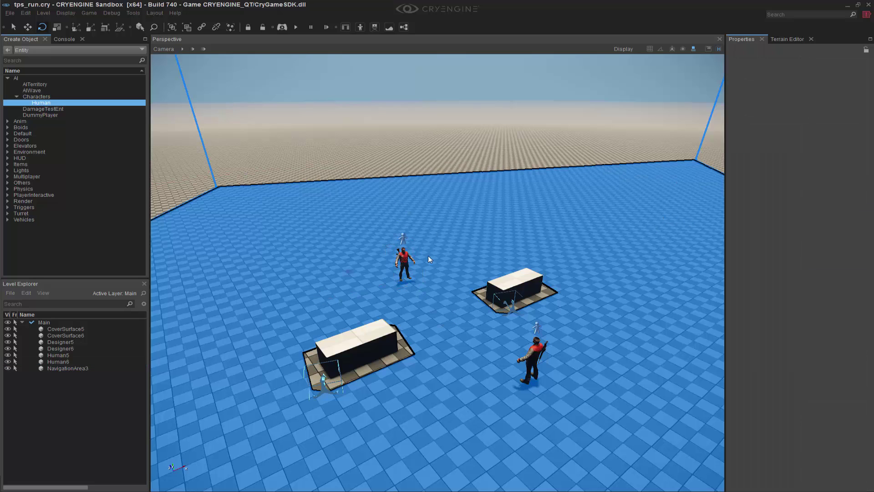
# - Set the ModularBehaviorTree of the human in front of the boxes to BT_5_003 and deselect the character
pyautogui.moveTo(577, 296); pyautogui.dragTo(549, 297, button='middle')
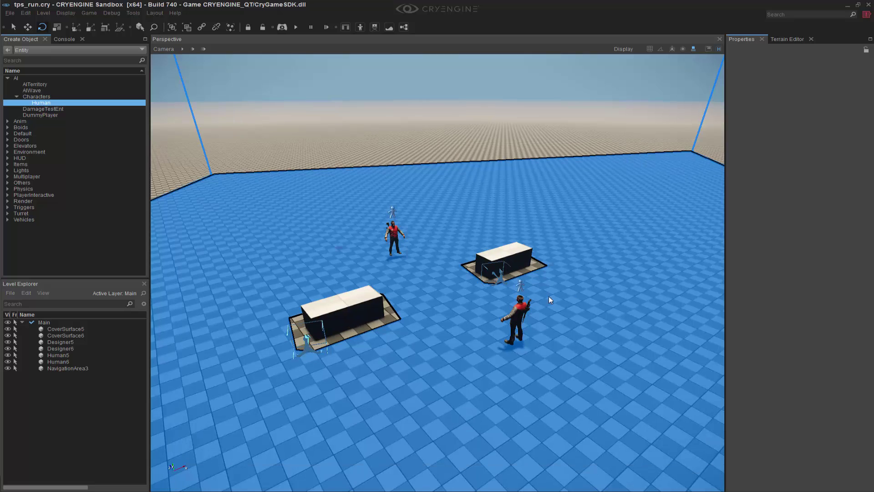
pyautogui.click(520, 287)
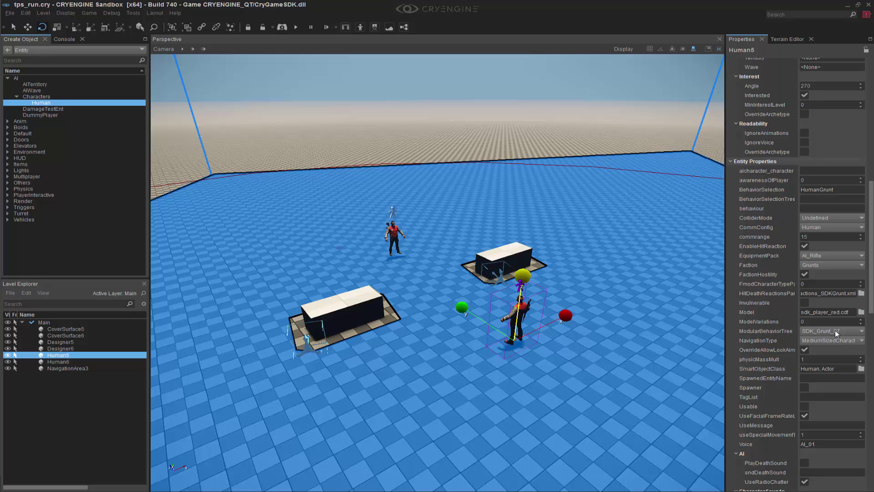
pyautogui.click(836, 331)
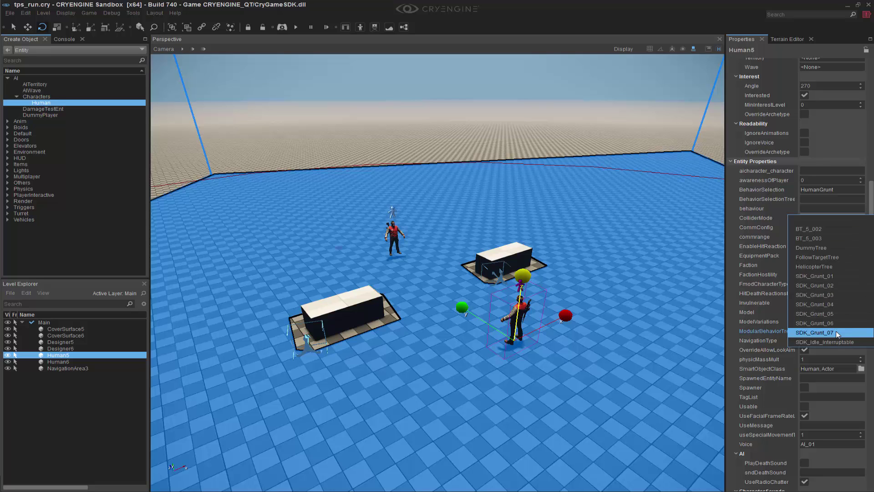
pyautogui.click(826, 238)
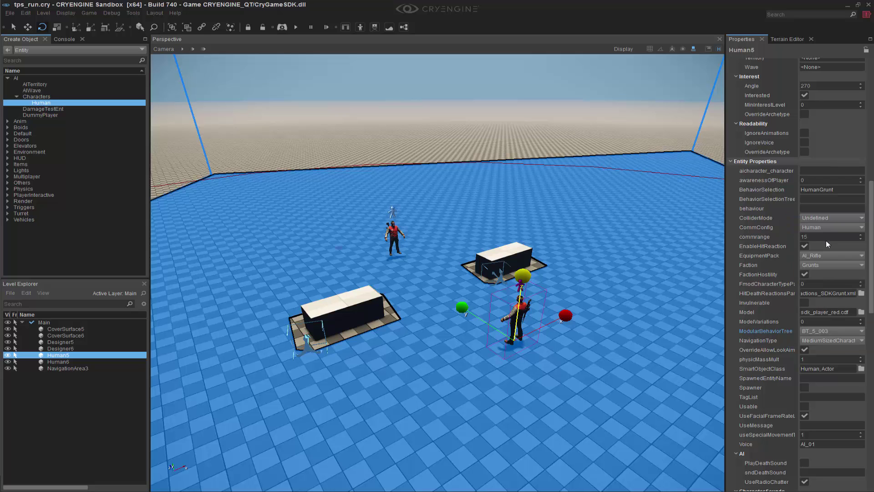
pyautogui.click(656, 294)
# - Run the AI/Physics simulation and examine both humans' cover use and the tactical point debugging around the boxes
pyautogui.moveTo(648, 253); pyautogui.dragTo(647, 251, button='middle')
pyautogui.moveTo(647, 253); pyautogui.dragTo(647, 251, button='right')
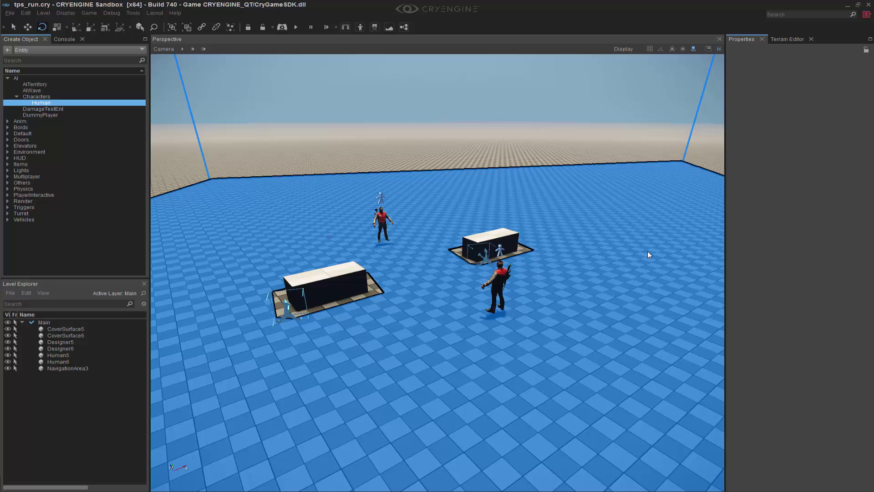
pyautogui.moveTo(660, 277); pyautogui.dragTo(657, 283, button='middle')
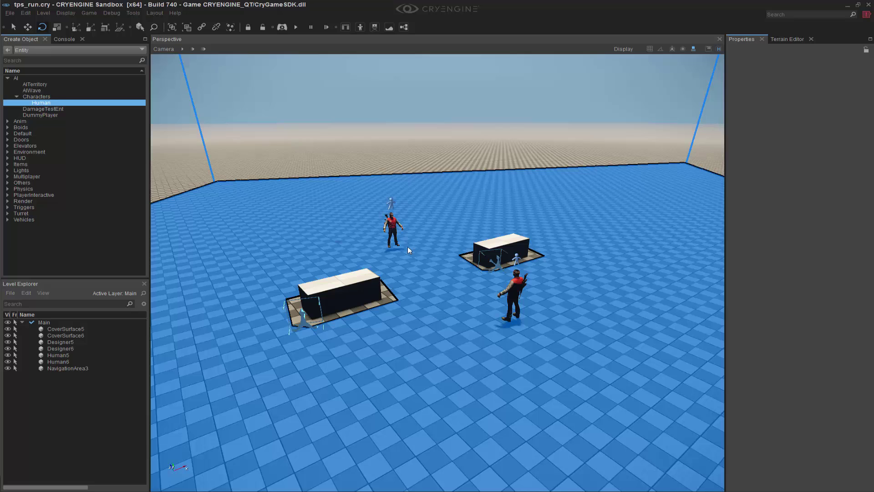
pyautogui.click(296, 27)
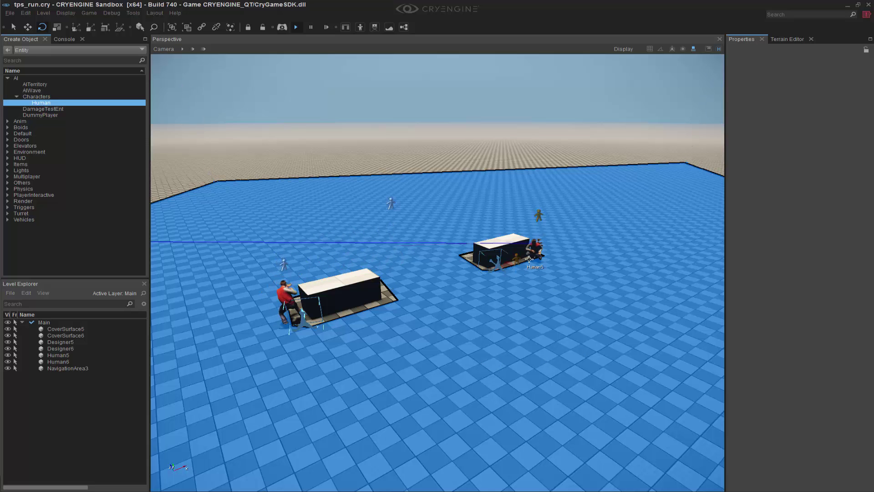
pyautogui.moveTo(572, 337); pyautogui.dragTo(574, 344, button='right')
pyautogui.moveTo(574, 344); pyautogui.dragTo(578, 356, button='middle')
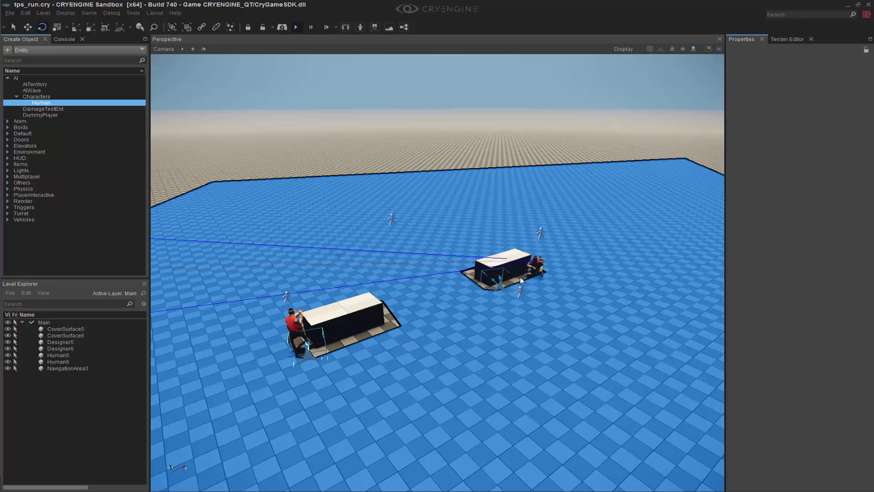
pyautogui.moveTo(463, 428); pyautogui.dragTo(475, 387, button='middle')
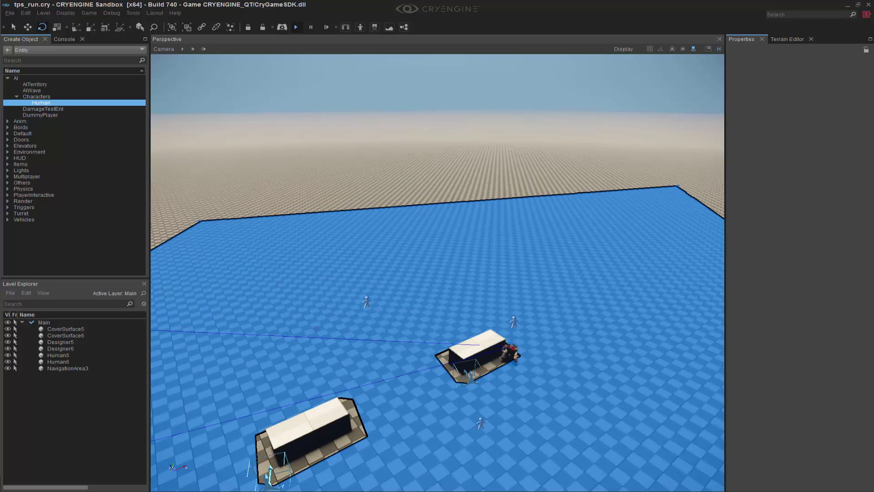
pyautogui.moveTo(478, 423); pyautogui.dragTo(432, 440, button='right')
pyautogui.press('d')
pyautogui.moveTo(478, 423); pyautogui.dragTo(508, 407, button='right')
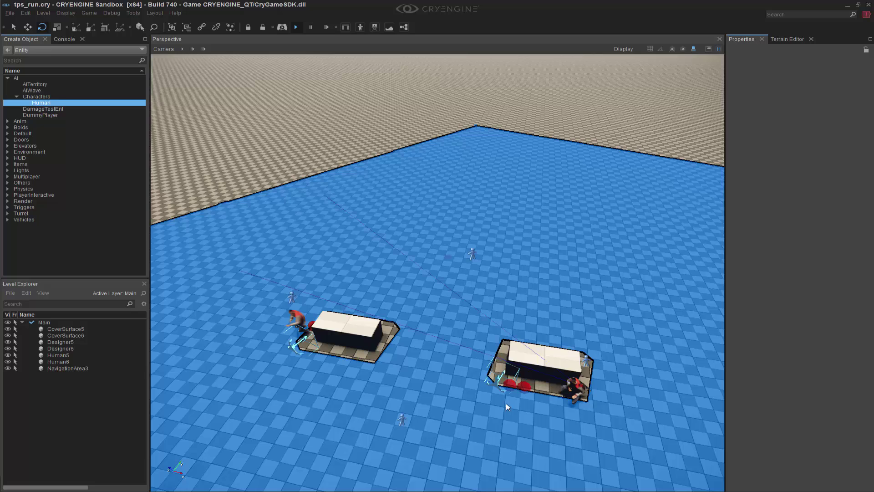